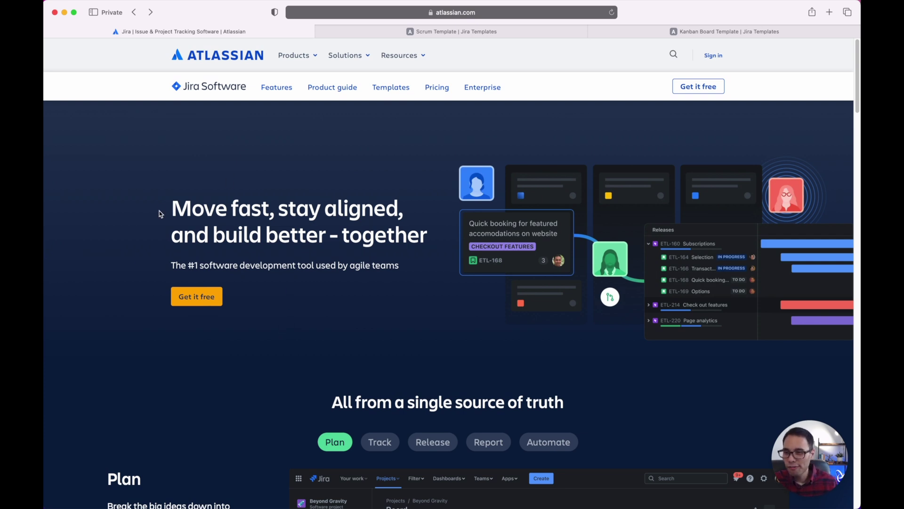
# Read over the Jira Software headline and scroll down to the Templates section.
pyautogui.moveTo(162, 212); pyautogui.dragTo(396, 235)
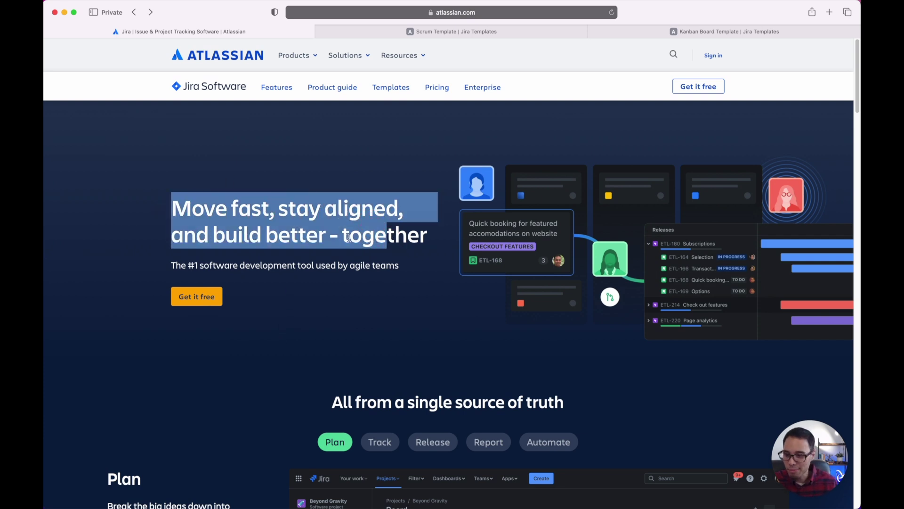
pyautogui.click(350, 236)
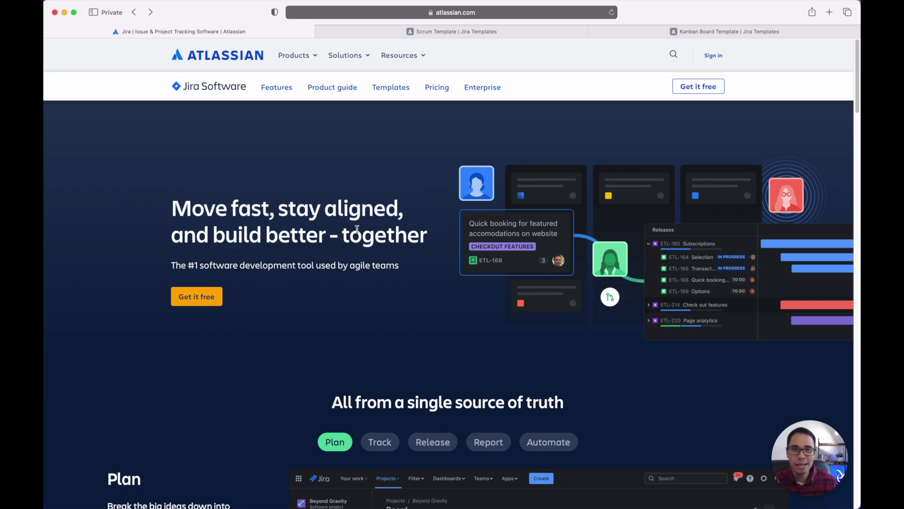
pyautogui.moveTo(192, 220); pyautogui.dragTo(429, 236)
pyautogui.click(394, 276)
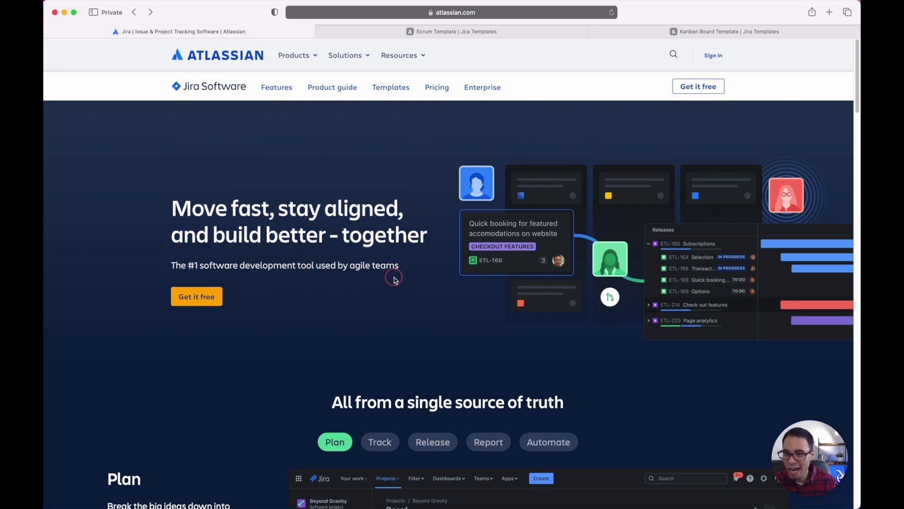
pyautogui.moveTo(399, 266); pyautogui.dragTo(322, 266)
pyautogui.click(365, 295)
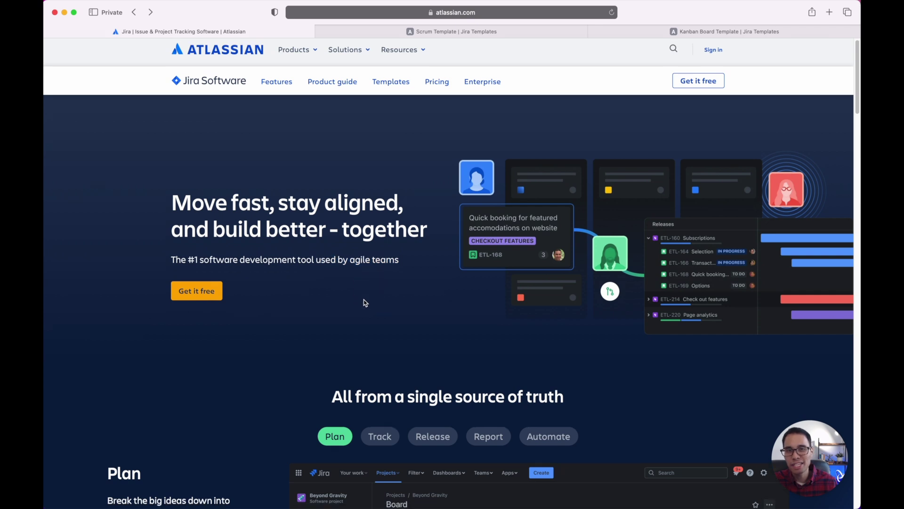
pyautogui.scroll(-5, 363, 303)
pyautogui.scroll(-15, 311, 319)
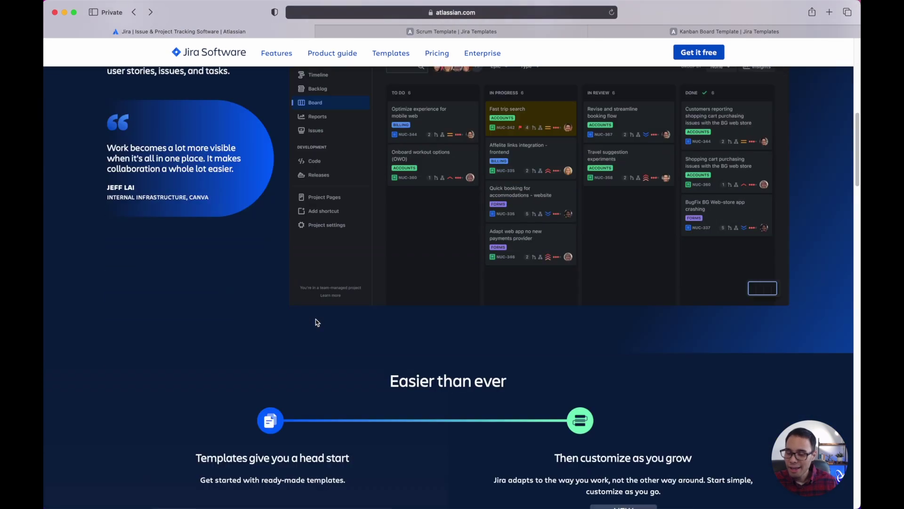
pyautogui.scroll(-5, 324, 338)
pyautogui.scroll(1, 324, 337)
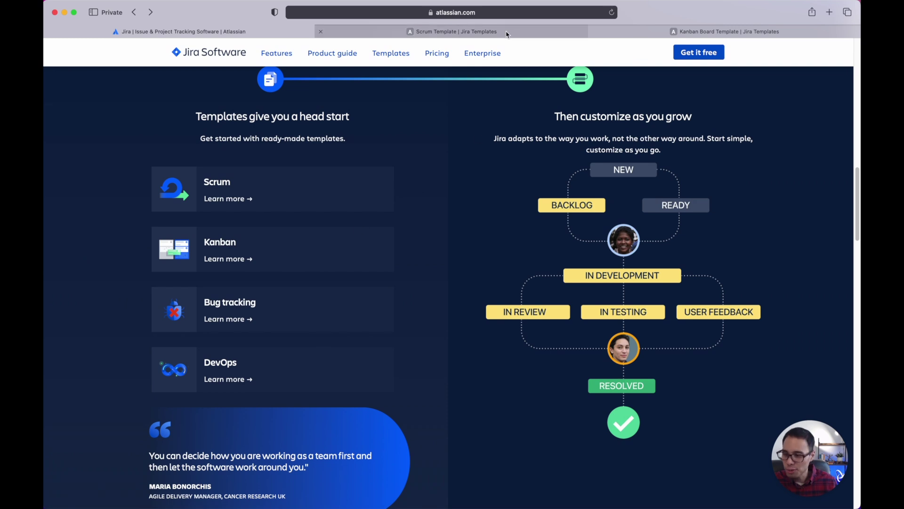
# Browse the Scrum template page, then the Kanban Board Template page.
pyautogui.moveTo(507, 34)
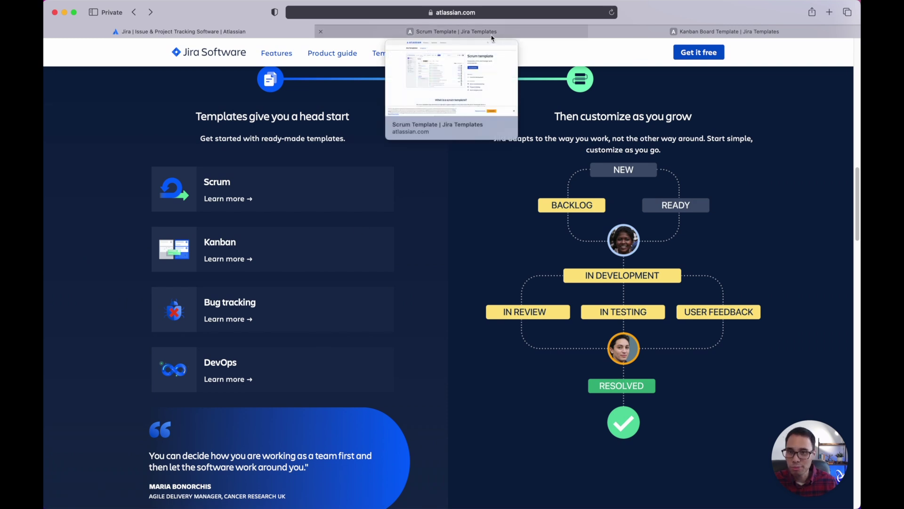
pyautogui.click(494, 33)
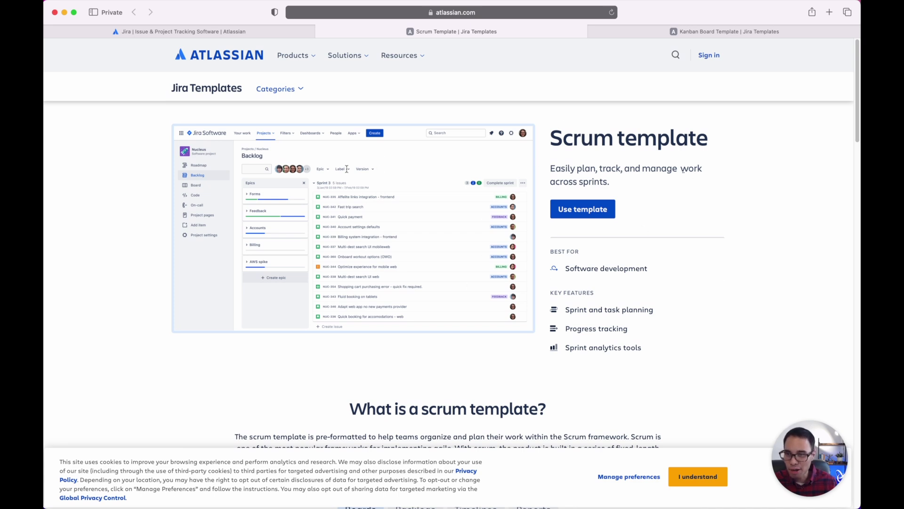
pyautogui.click(654, 32)
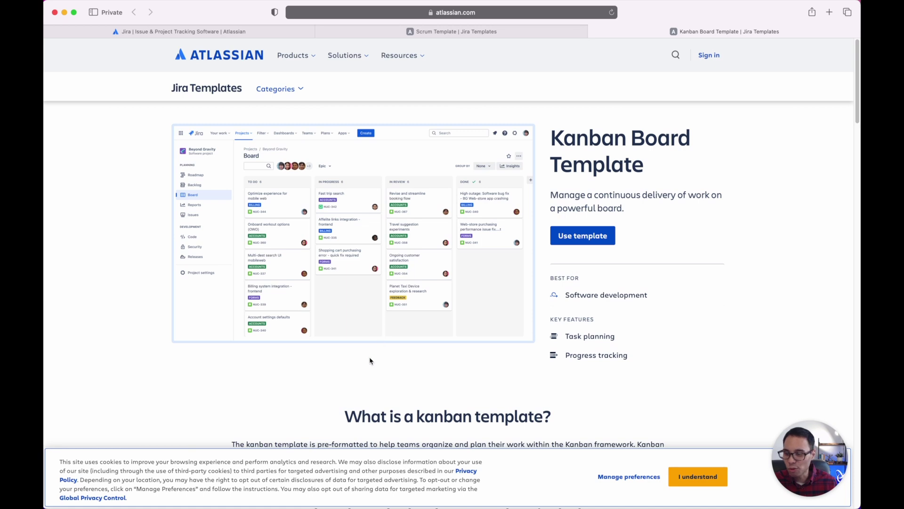
pyautogui.click(303, 378)
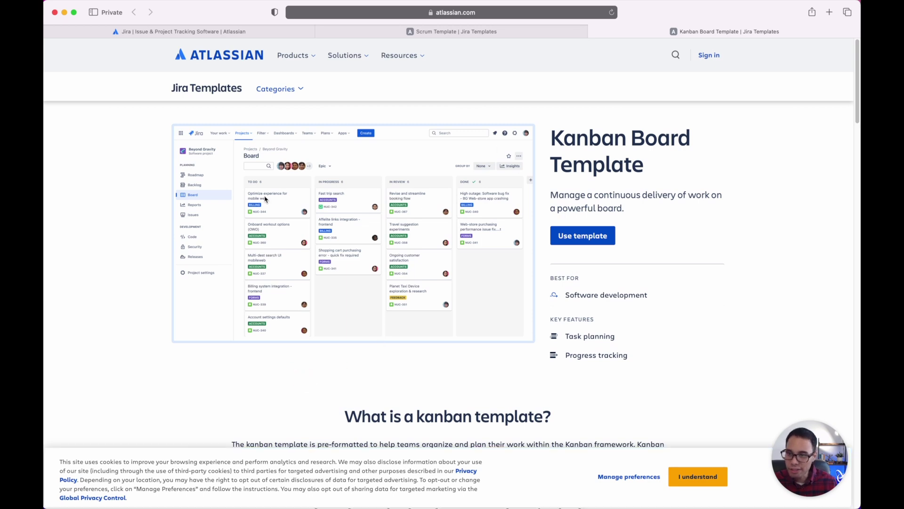
pyautogui.scroll(5, 265, 201)
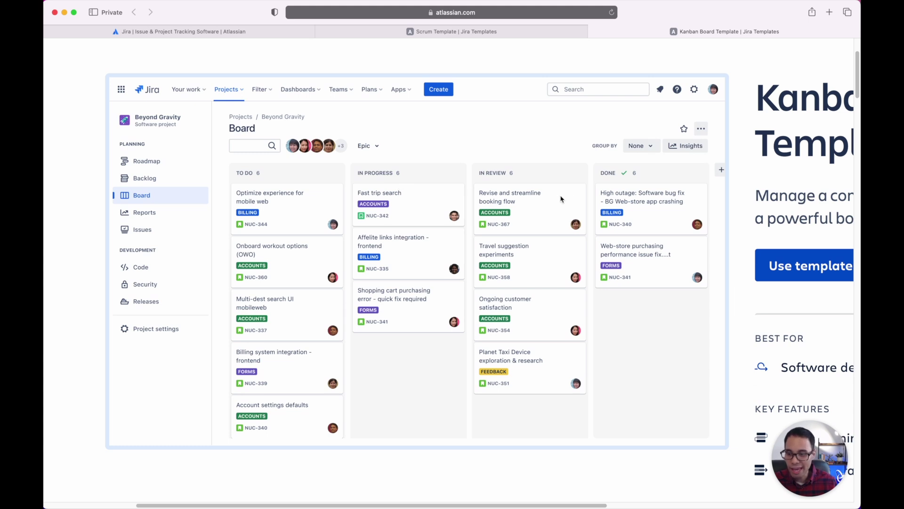
pyautogui.scroll(-5, 608, 210)
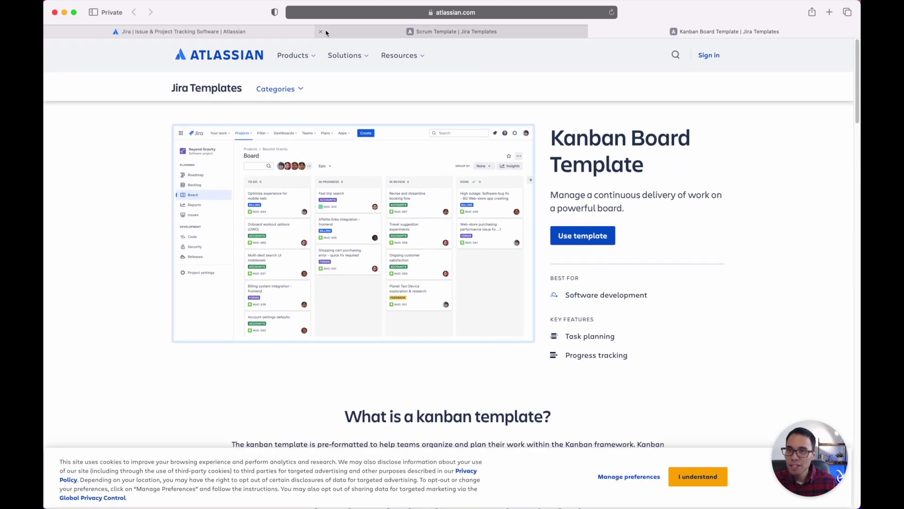
pyautogui.click(302, 31)
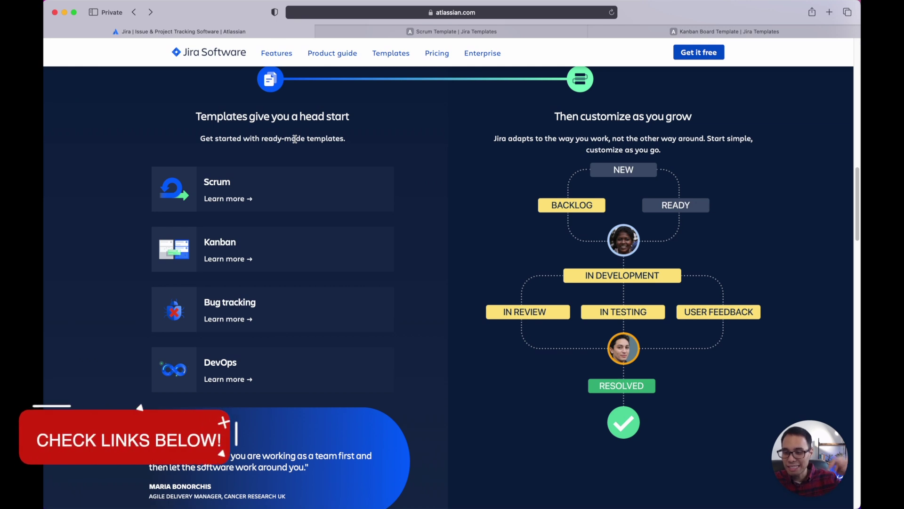
# Scroll back to the top of the Jira Software page and choose 'Get it free'.
pyautogui.scroll(10, 295, 139)
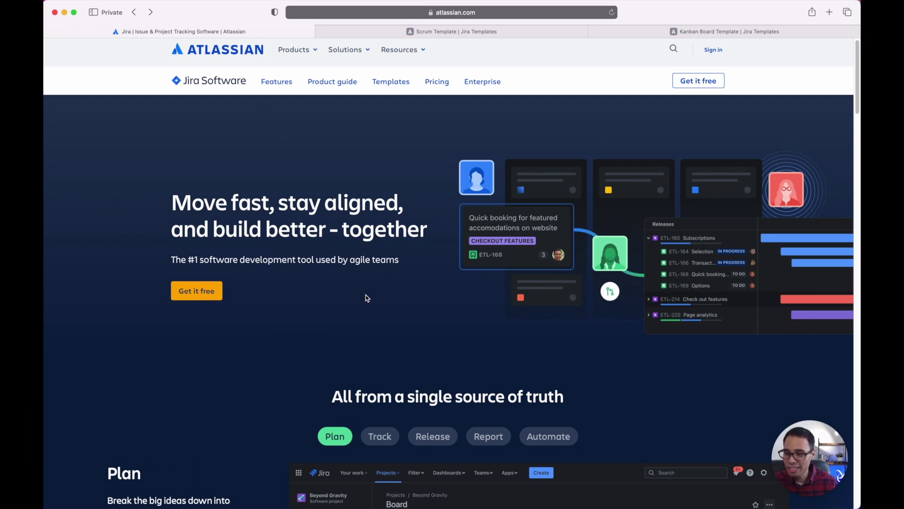
pyautogui.click(202, 293)
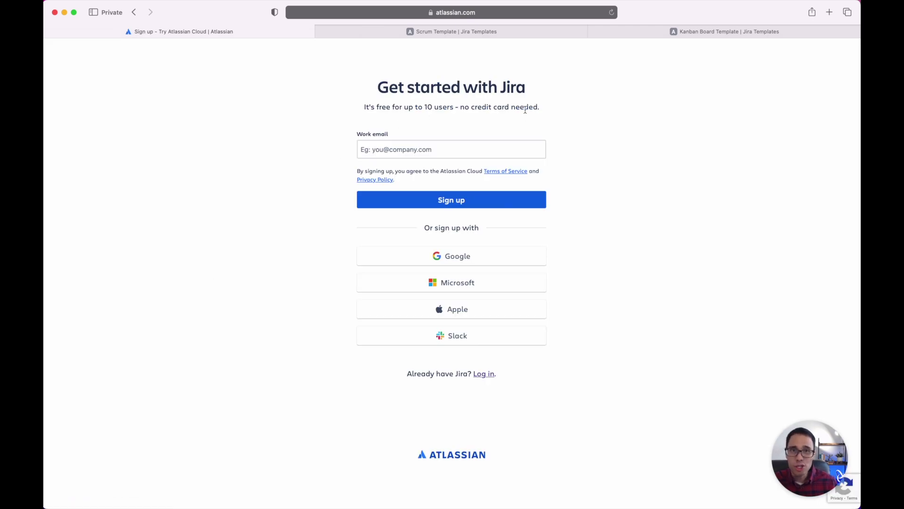
# Enter the work email in the free sign-up form and submit it.
pyautogui.moveTo(365, 108); pyautogui.dragTo(455, 108)
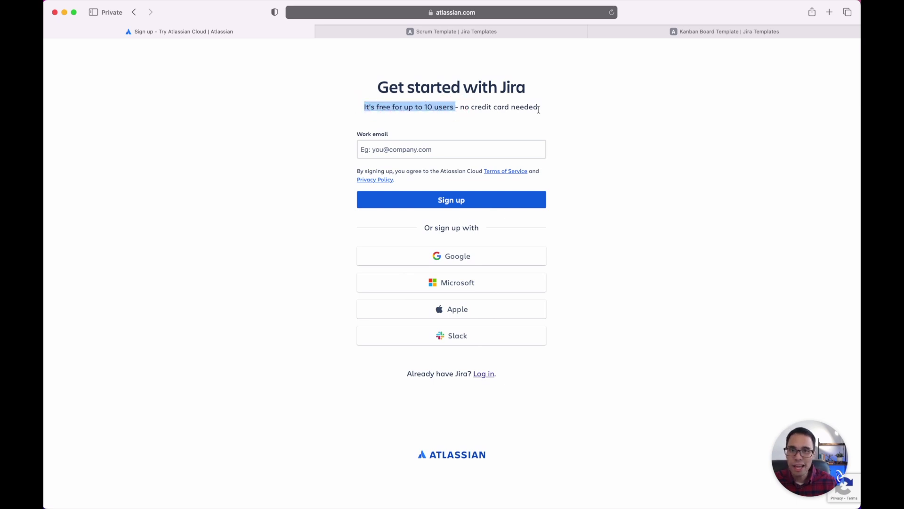
pyautogui.moveTo(540, 107); pyautogui.dragTo(460, 109)
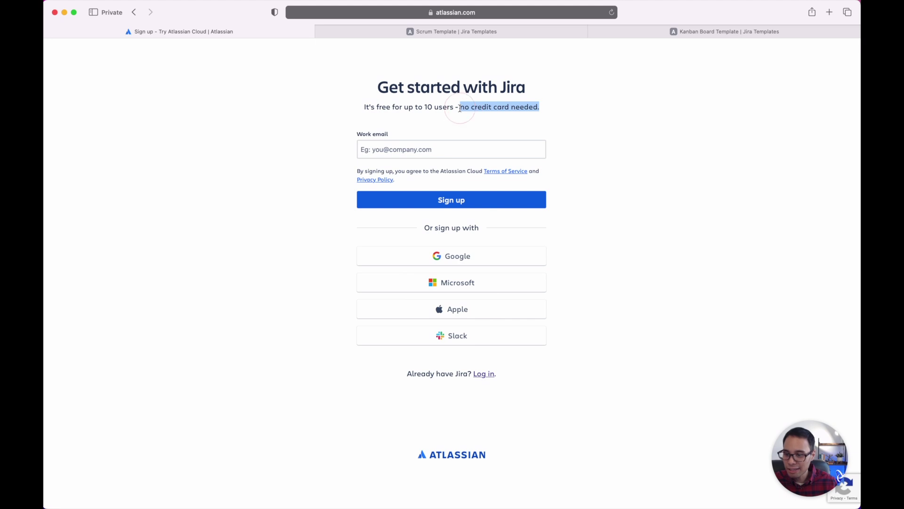
pyautogui.click(435, 106)
pyautogui.click(383, 148)
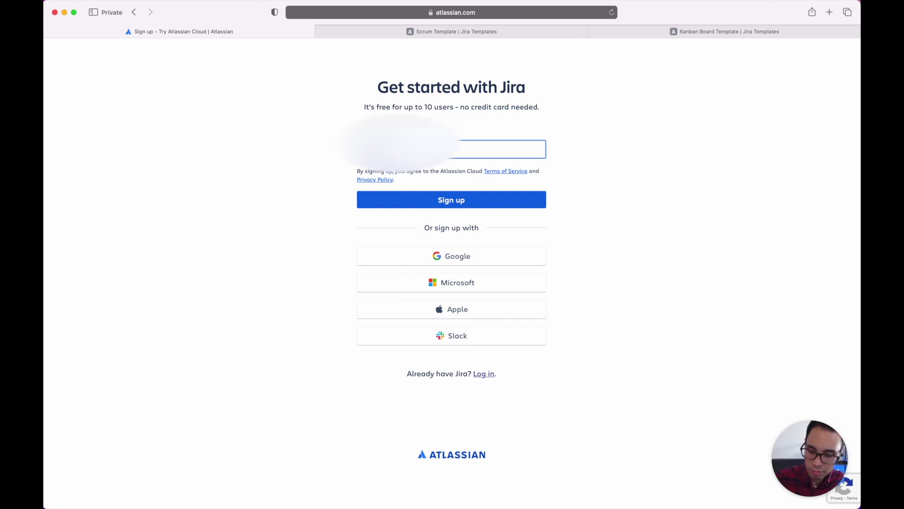
pyautogui.click(444, 206)
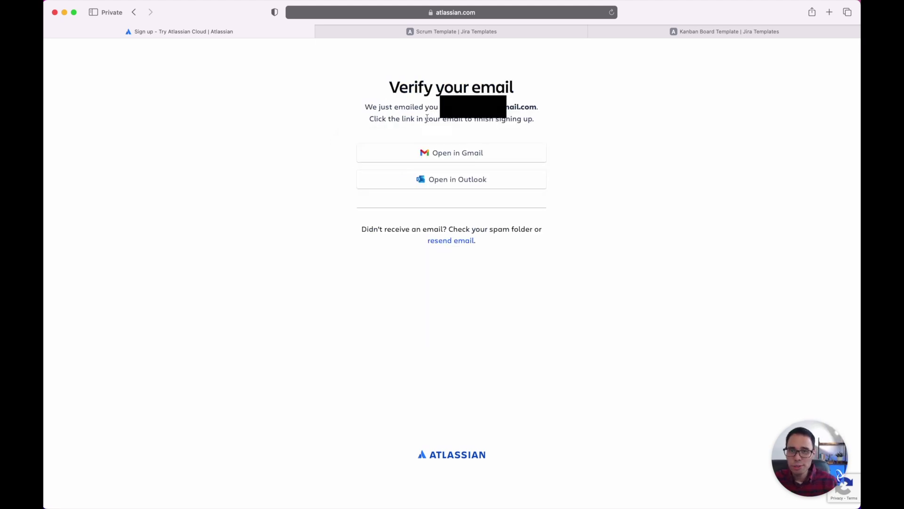
# Review the 'Verify your email' page and the address the message was sent to.
pyautogui.moveTo(389, 91); pyautogui.dragTo(522, 92)
pyautogui.click(522, 92)
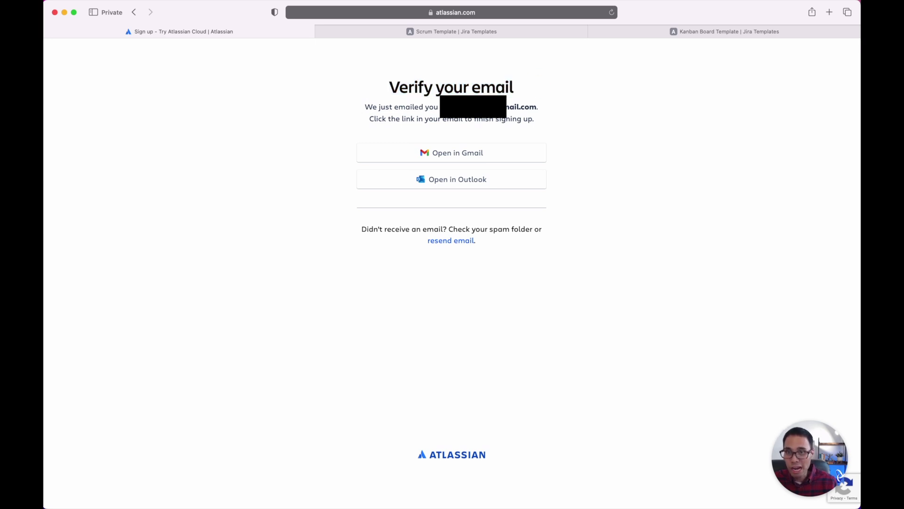
pyautogui.doubleClick(525, 106)
pyautogui.click(585, 130)
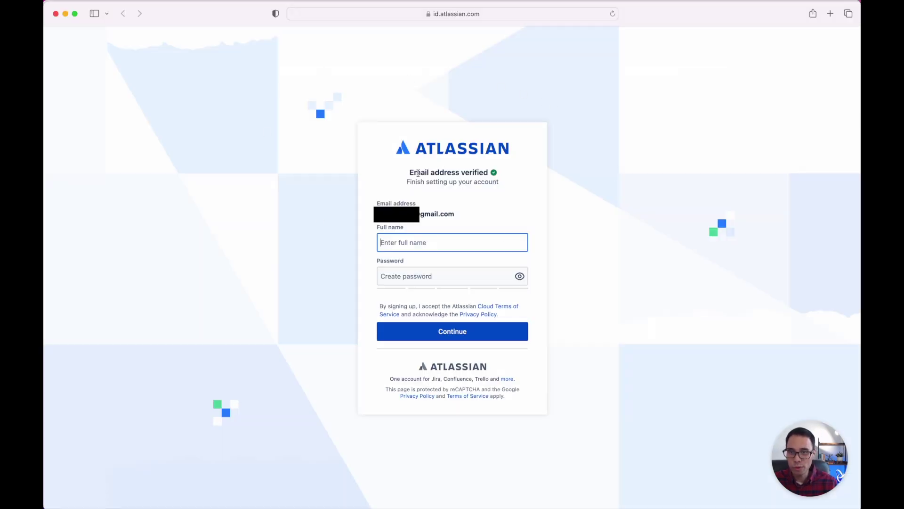
# Enter the full name on the 'Finish setting up your account' form.
pyautogui.moveTo(409, 173); pyautogui.dragTo(488, 172)
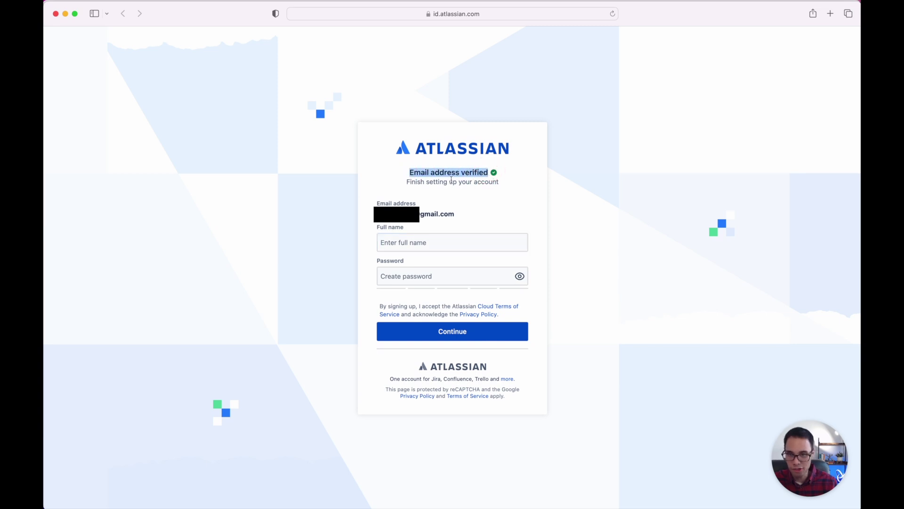
pyautogui.click(430, 184)
pyautogui.moveTo(402, 181); pyautogui.dragTo(515, 195)
pyautogui.click(514, 196)
pyautogui.click(423, 237)
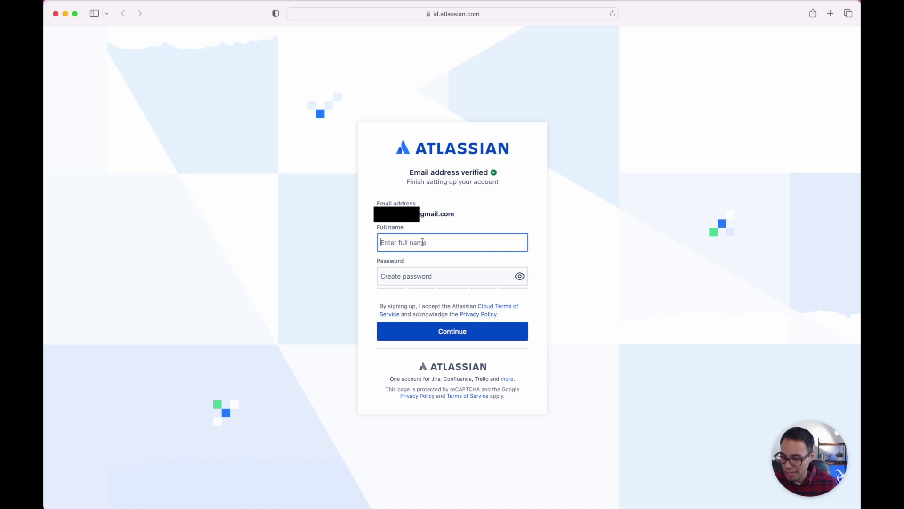
pyautogui.write('Alvin')
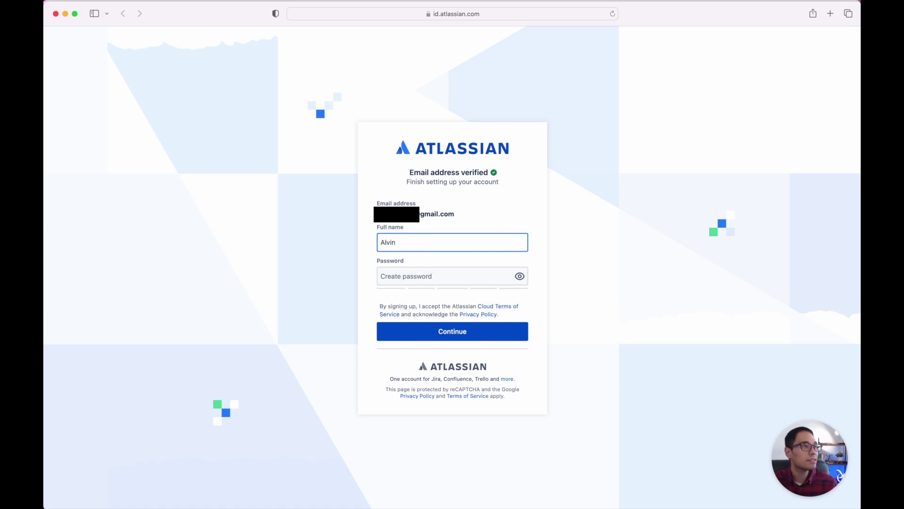
# Paste the account password, submit the details, and decline Safari's save-password offer.
pyautogui.press('Tab')
pyautogui.press('super+v')
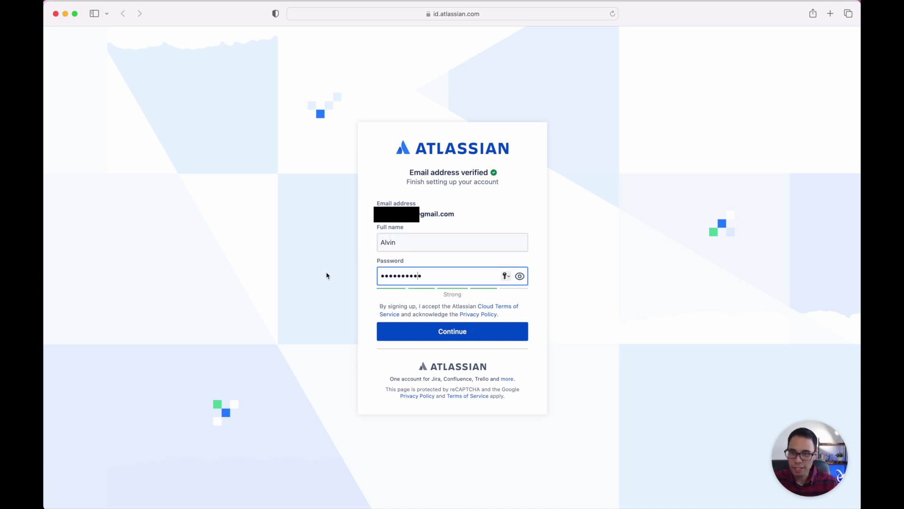
pyautogui.click(358, 250)
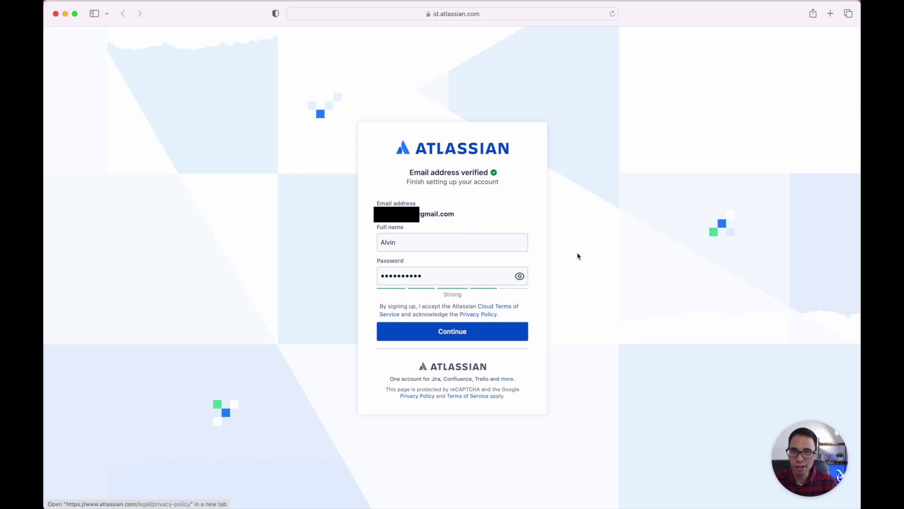
pyautogui.click(363, 236)
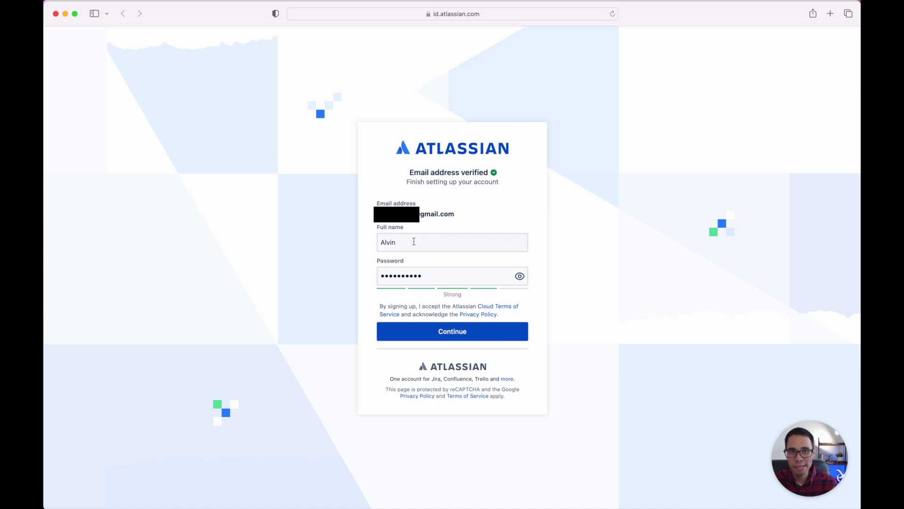
pyautogui.click(450, 335)
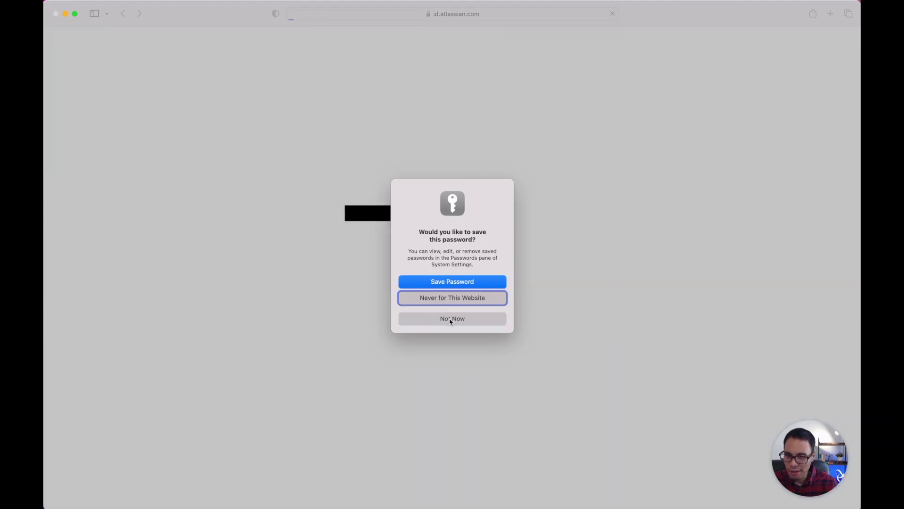
pyautogui.click(452, 318)
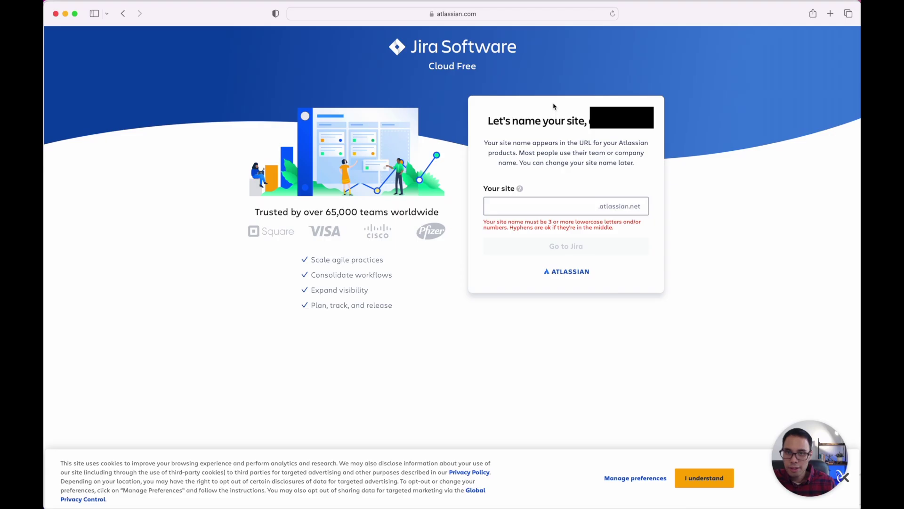
# Name the site 'jiralearns' and create it with Go to Jira.
pyautogui.click(520, 208)
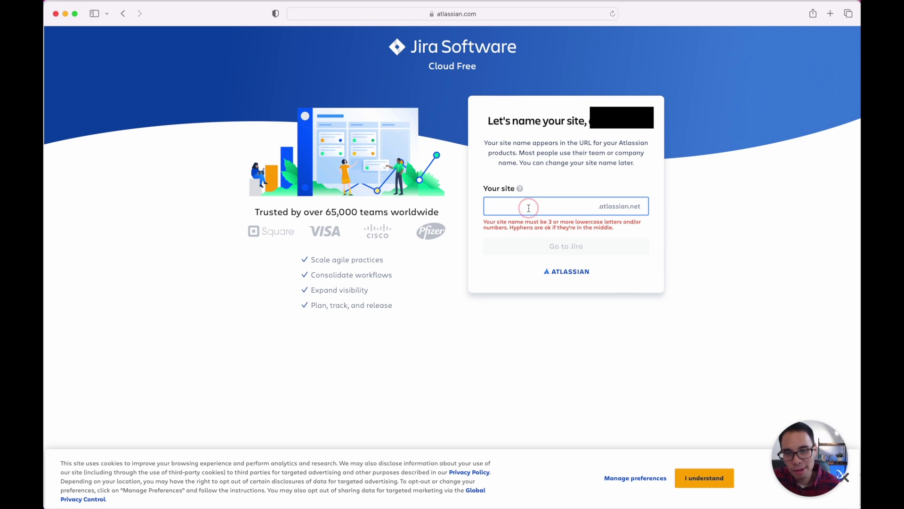
pyautogui.write('jiralearns')
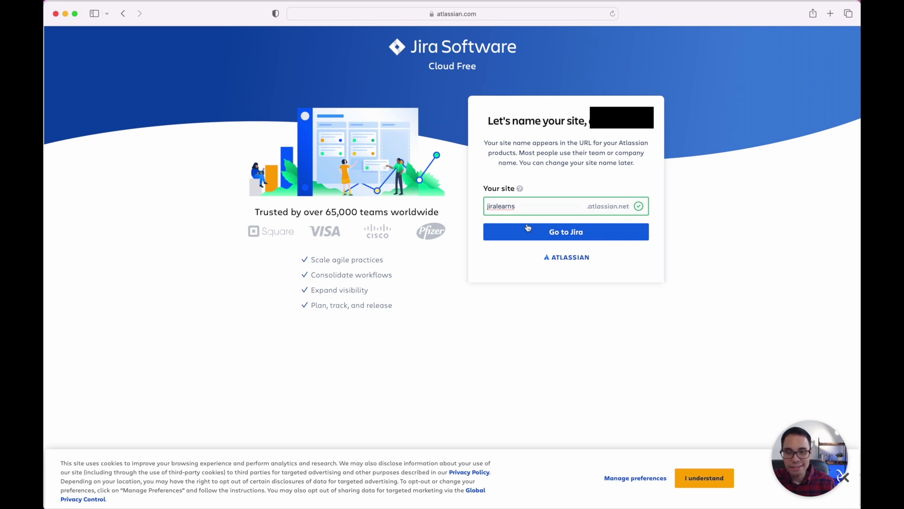
pyautogui.doubleClick(498, 204)
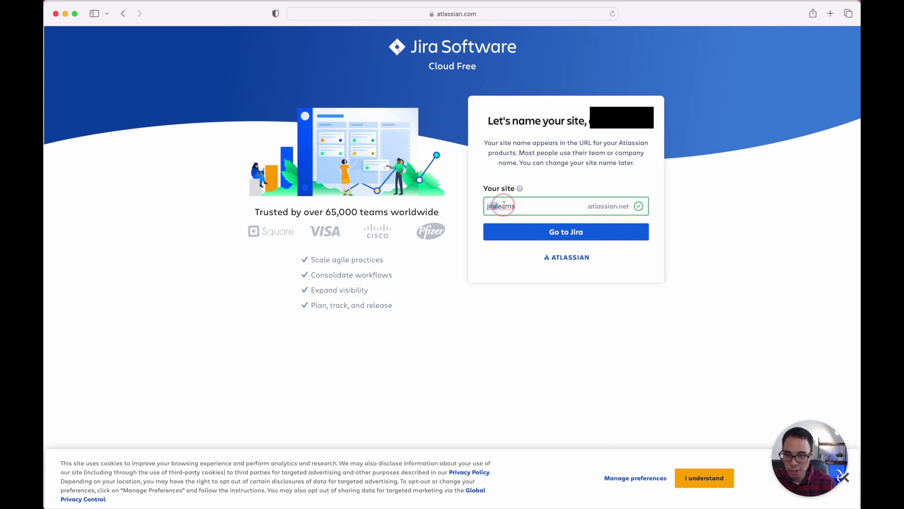
pyautogui.click(567, 204)
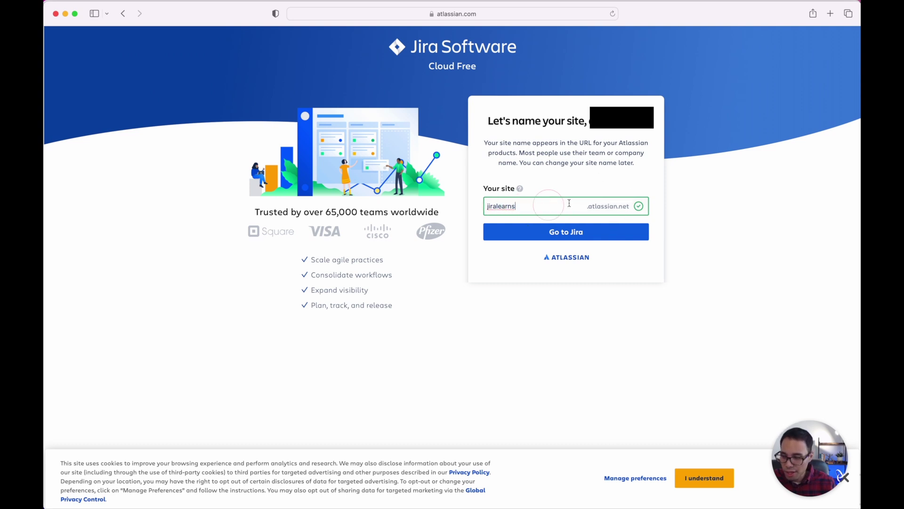
pyautogui.click(564, 237)
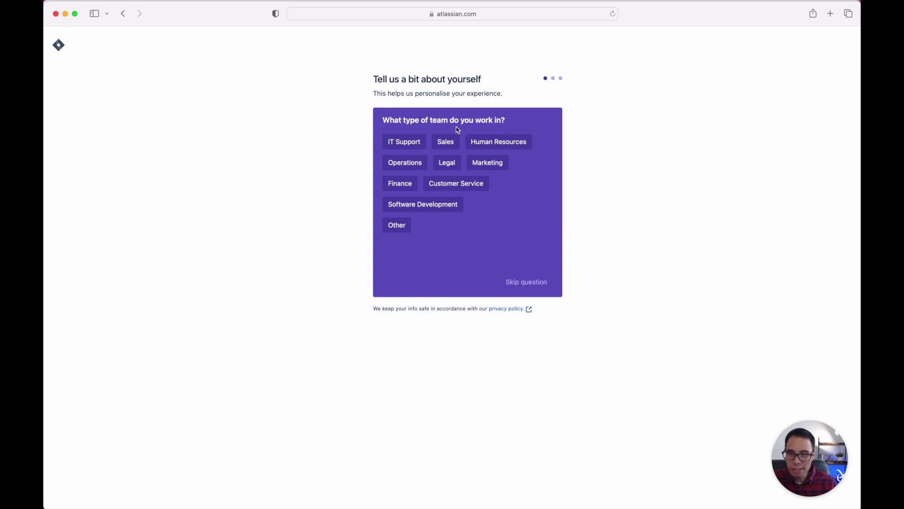
# Answer Software Development team, Project Manager role, and Productivity tracking and reporting, then continue.
pyautogui.click(427, 207)
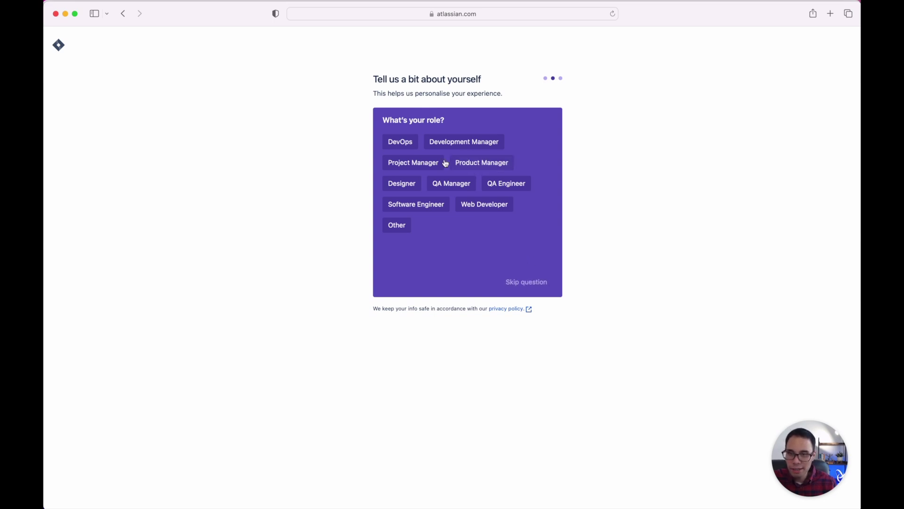
pyautogui.click(417, 165)
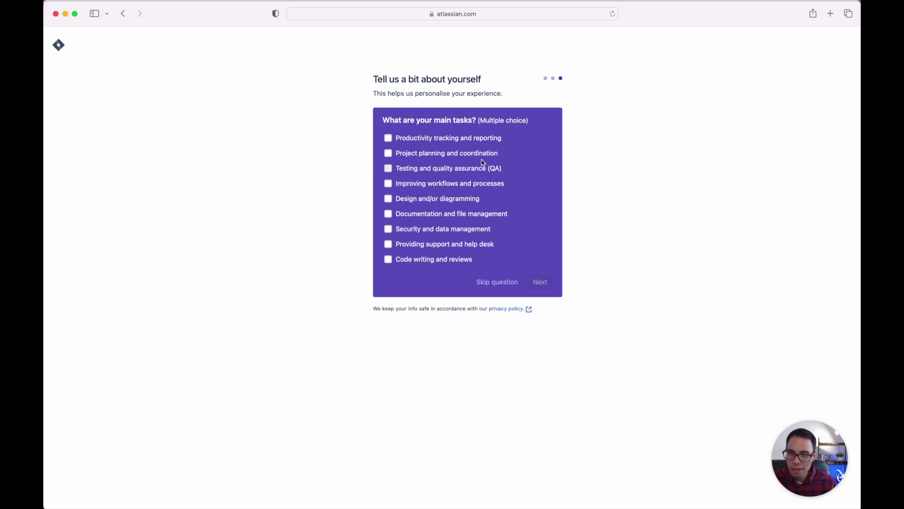
pyautogui.click(391, 139)
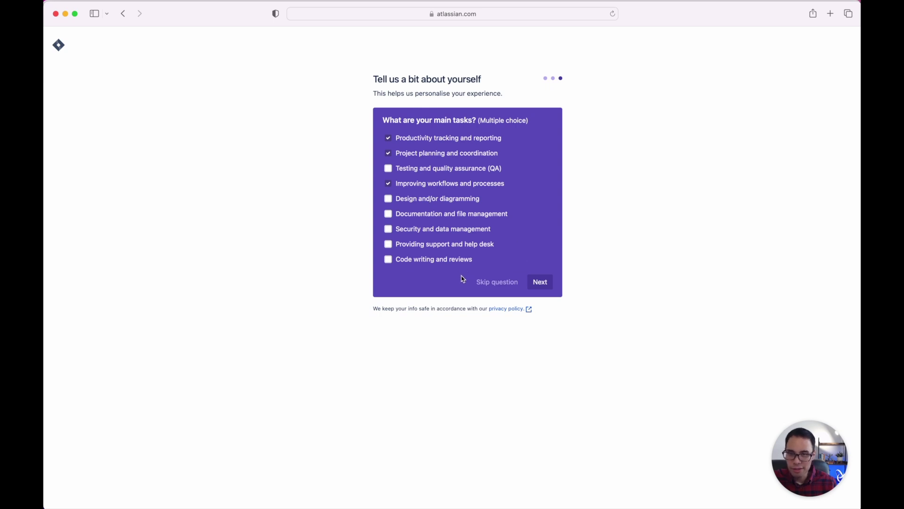
pyautogui.click(540, 283)
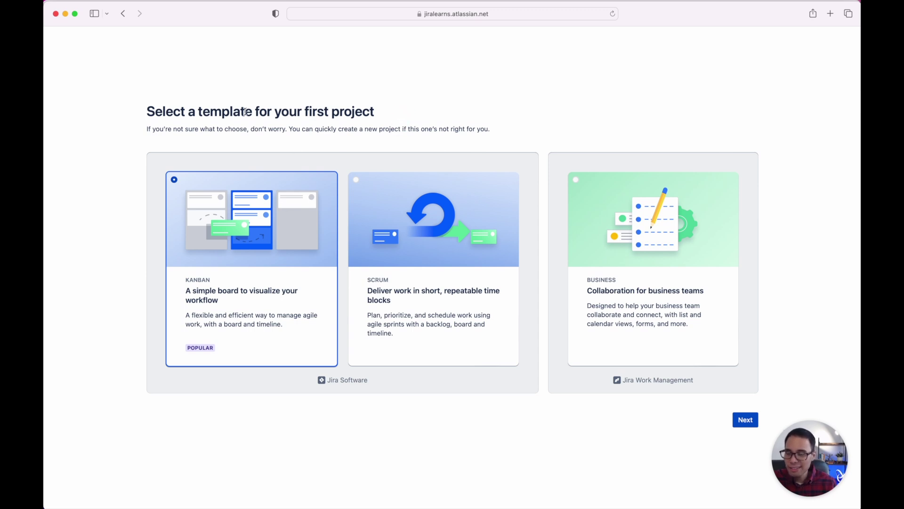
# Pick the Scrum template to create My Scrum Project.
pyautogui.moveTo(203, 113); pyautogui.dragTo(304, 113)
pyautogui.click(205, 113)
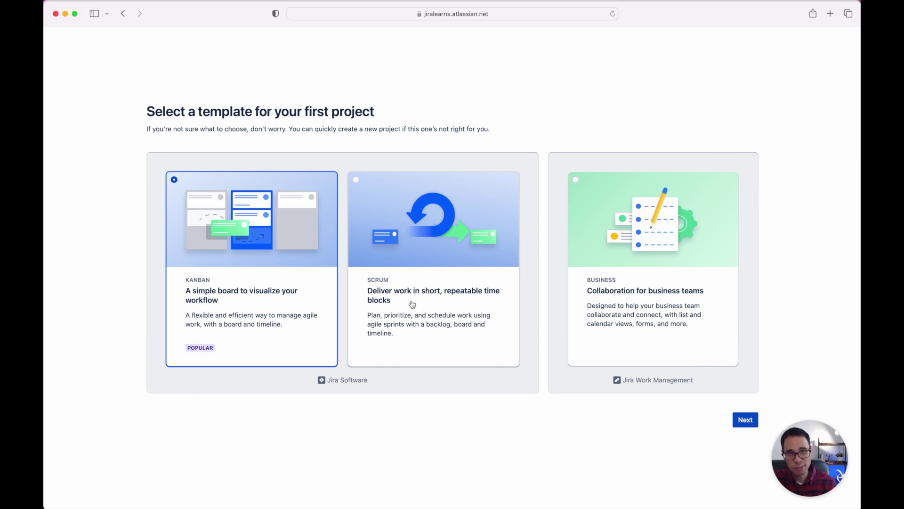
pyautogui.click(426, 323)
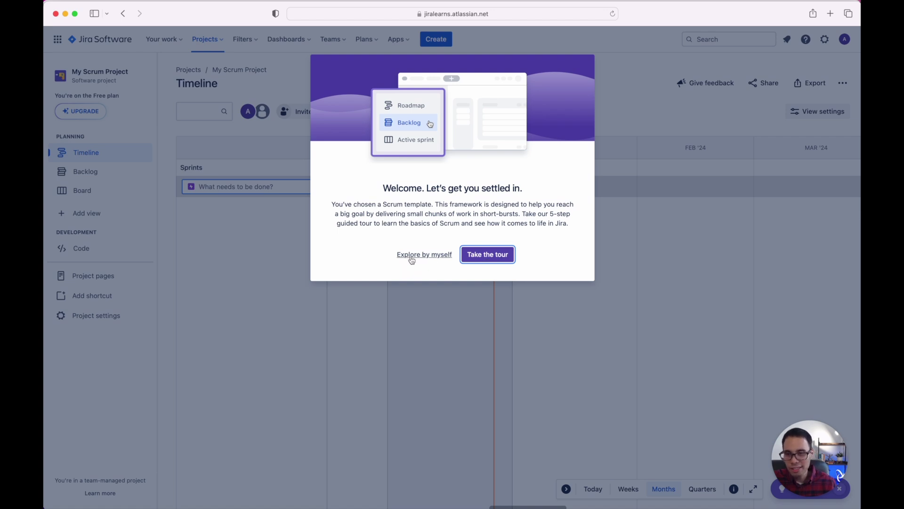
# Choose Explore by myself on the welcome modal and dismiss the Quickstart guide.
pyautogui.click(411, 258)
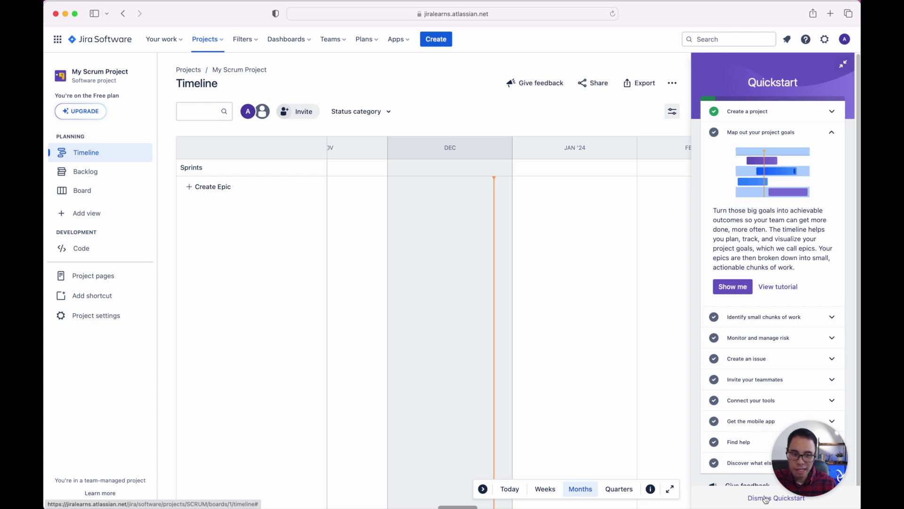
pyautogui.click(765, 498)
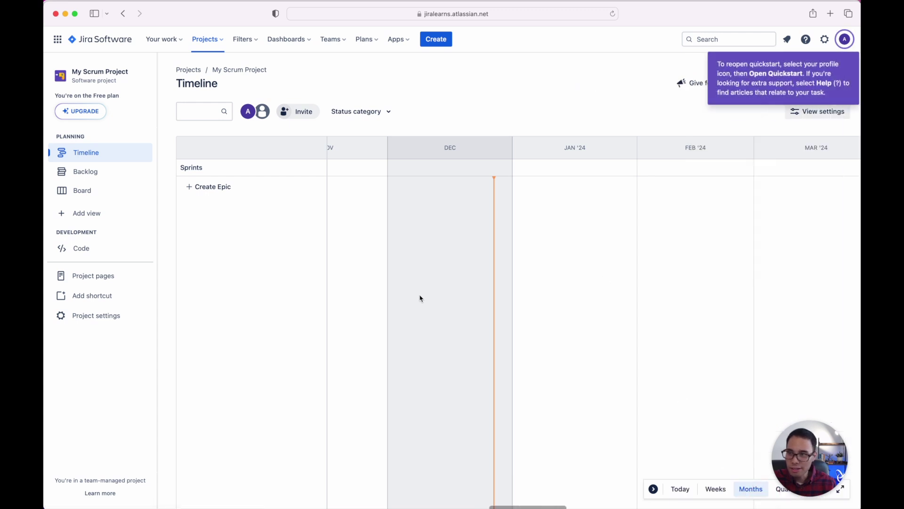
# Switch between the Backlog, Timeline and Board views, ending on the empty Backlog.
pyautogui.click(82, 176)
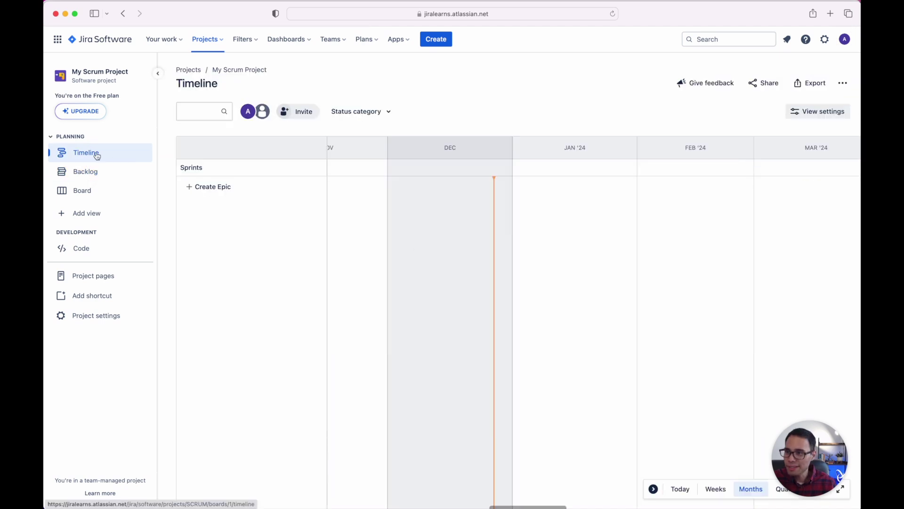
pyautogui.click(96, 173)
pyautogui.click(87, 154)
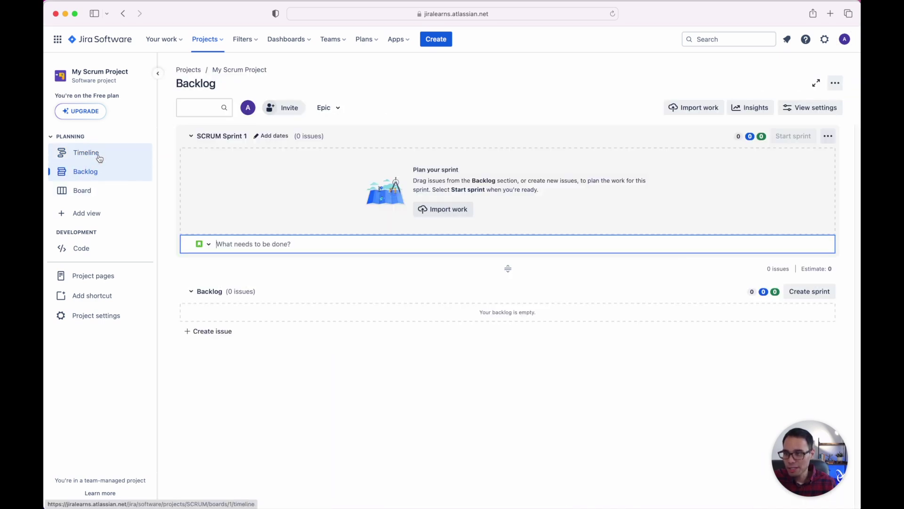
pyautogui.click(91, 177)
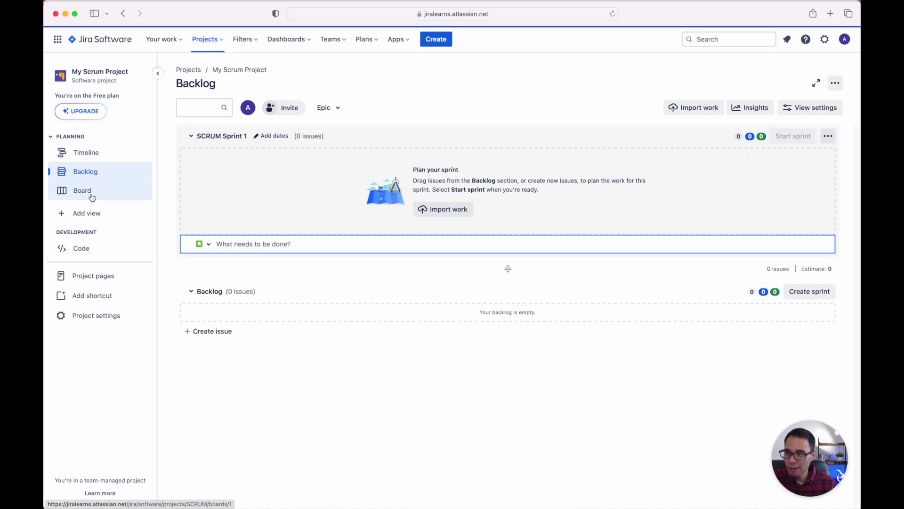
pyautogui.click(92, 193)
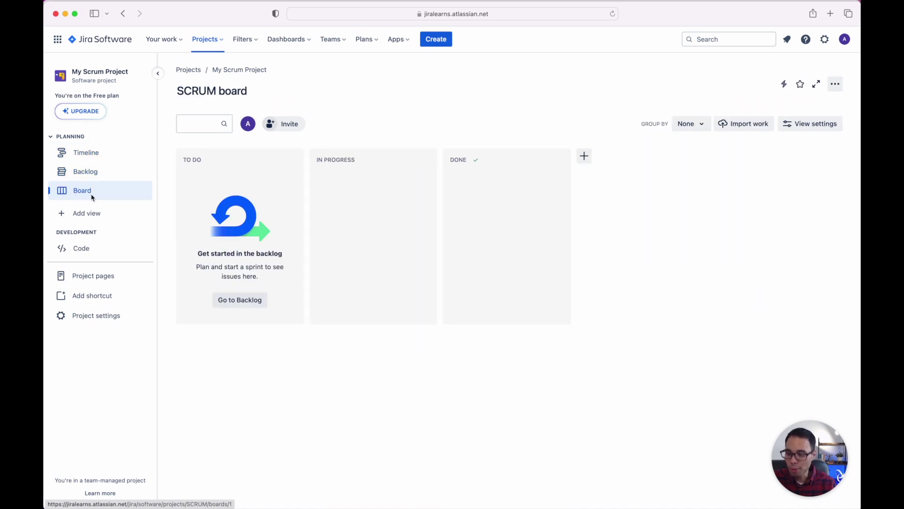
pyautogui.click(239, 299)
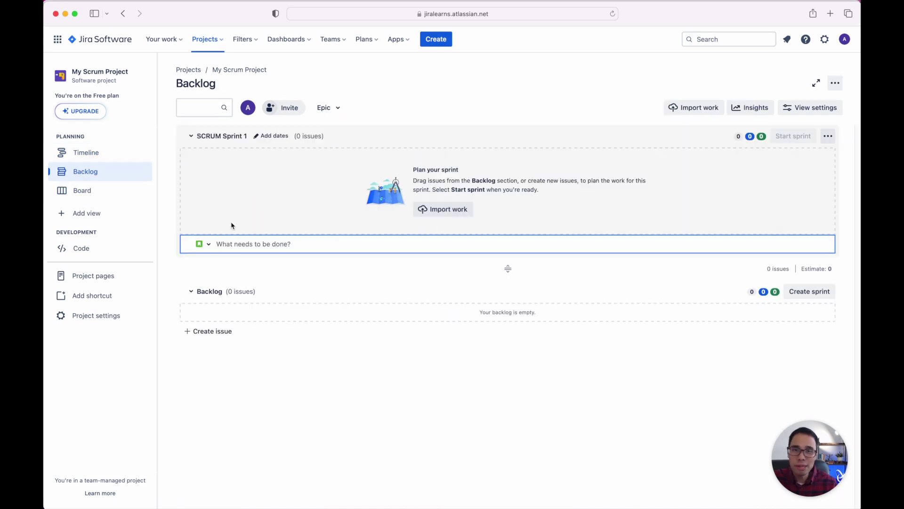